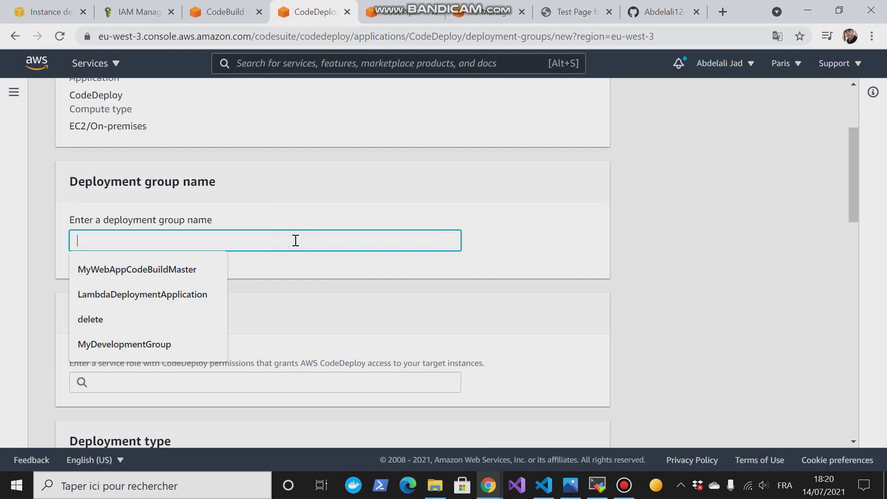
Step: Name the deployment group MyDevelopmentGroups
text(M)
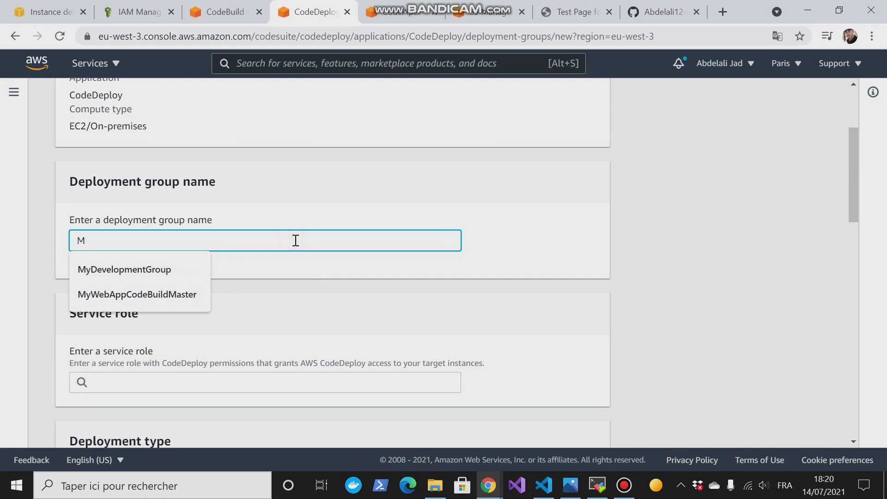
text(yD)
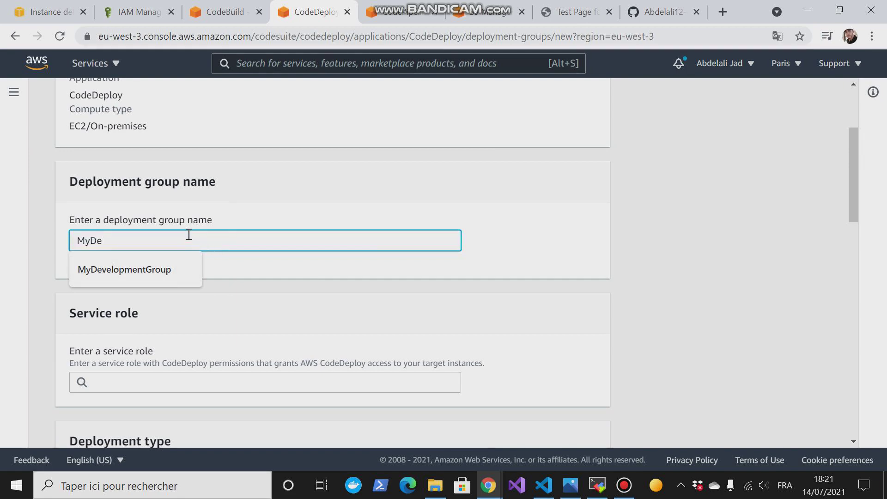
text(elopmentGroup)
click(143, 270)
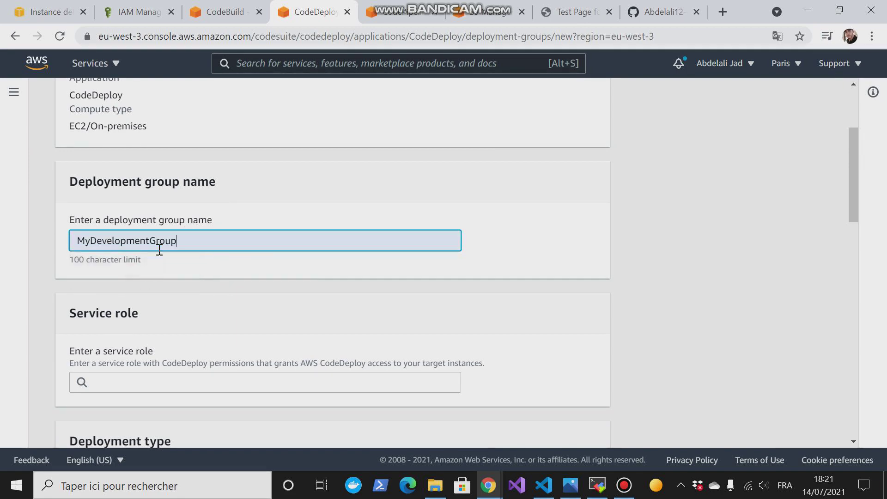
text(s)
Step: Assign the CodeDeployRole service role to the deployment group
drag(852, 190, 852, 238)
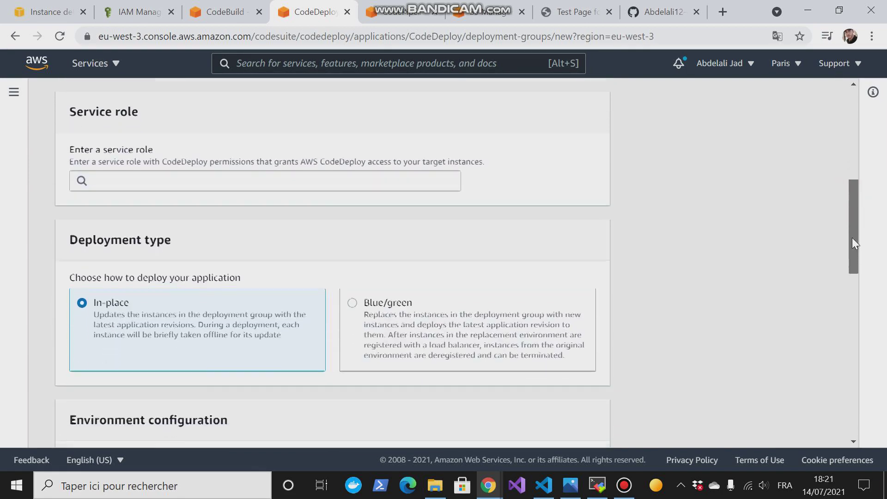
click(297, 180)
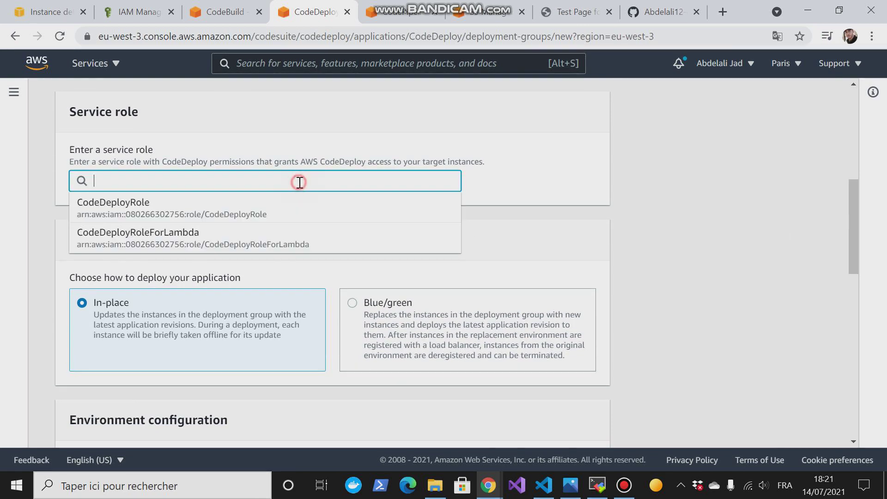
click(153, 205)
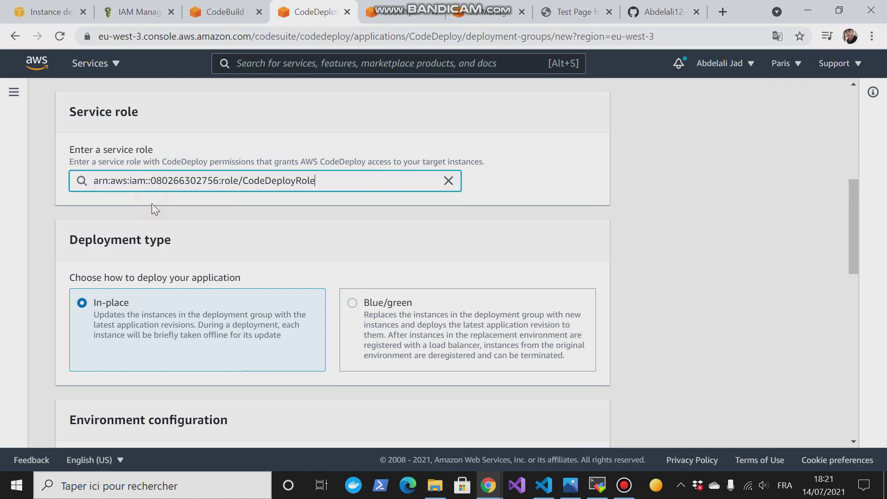
Step: Target Amazon EC2 instances in the environment configuration, using a tag with key Environment and value development
drag(855, 212, 856, 269)
click(74, 324)
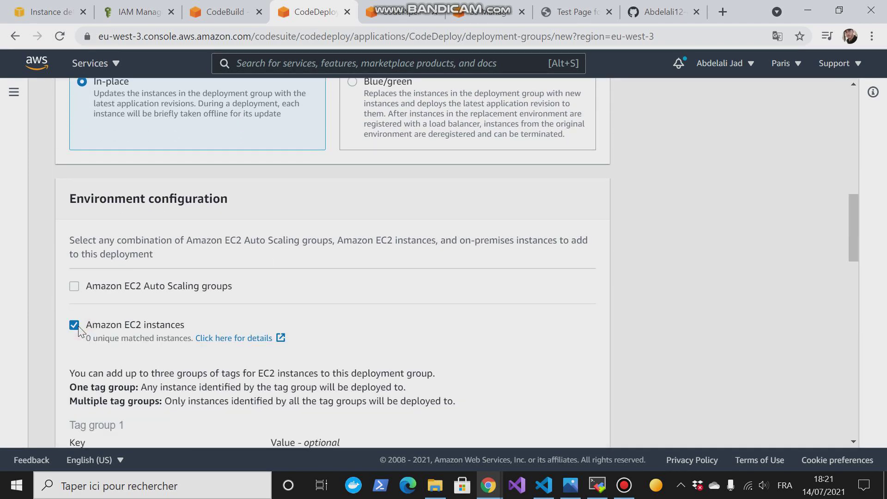
drag(848, 210, 860, 267)
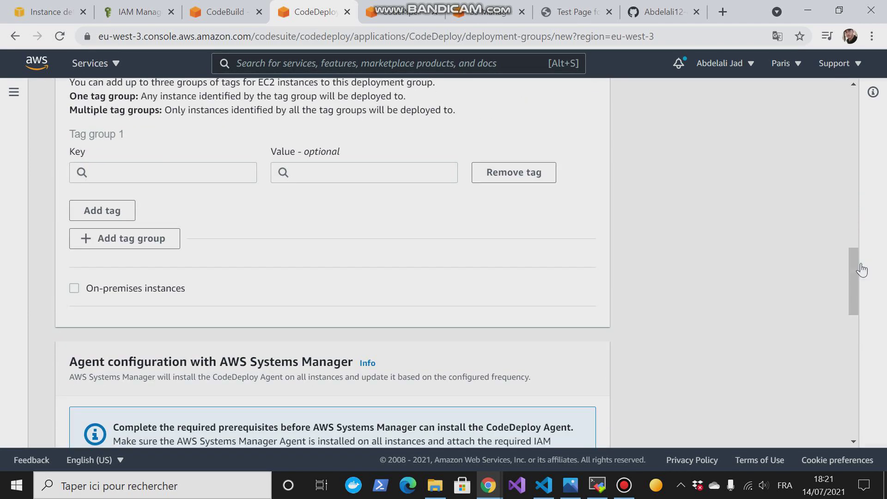
click(112, 169)
click(109, 194)
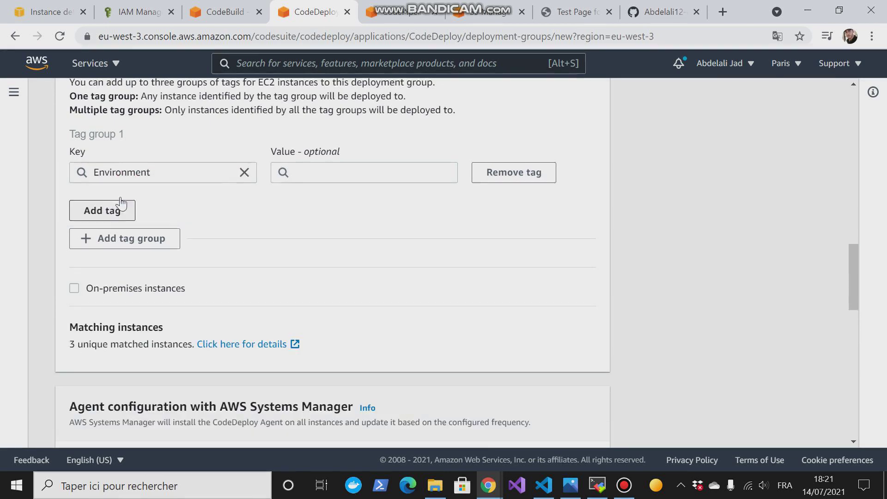
click(314, 177)
click(300, 198)
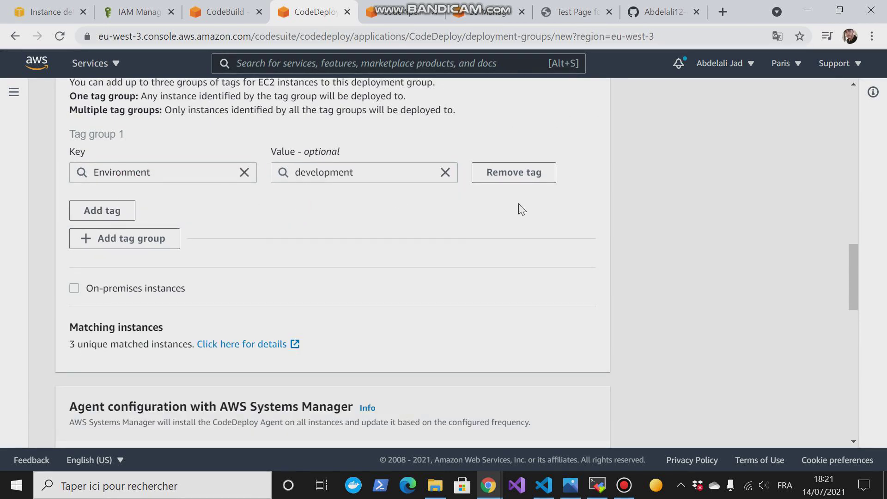
mouse_move(852, 284)
mouse_down()
mouse_move(852, 259)
mouse_move(851, 268)
mouse_up()
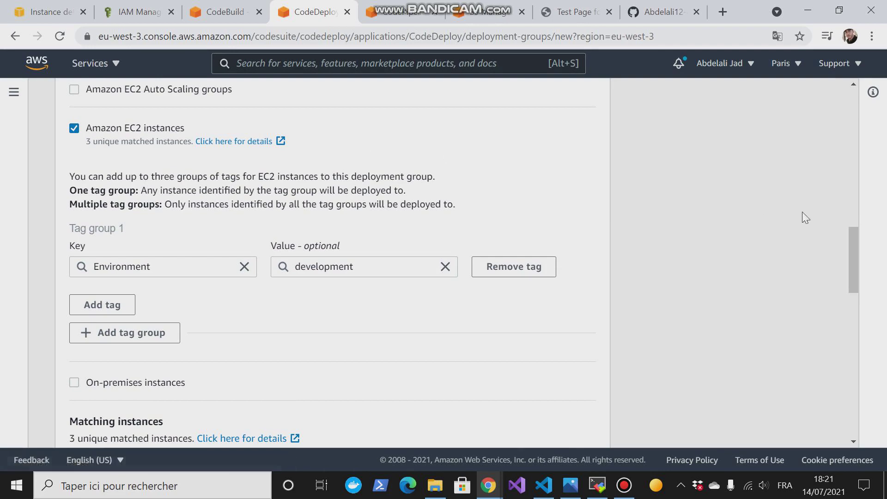
click(30, 11)
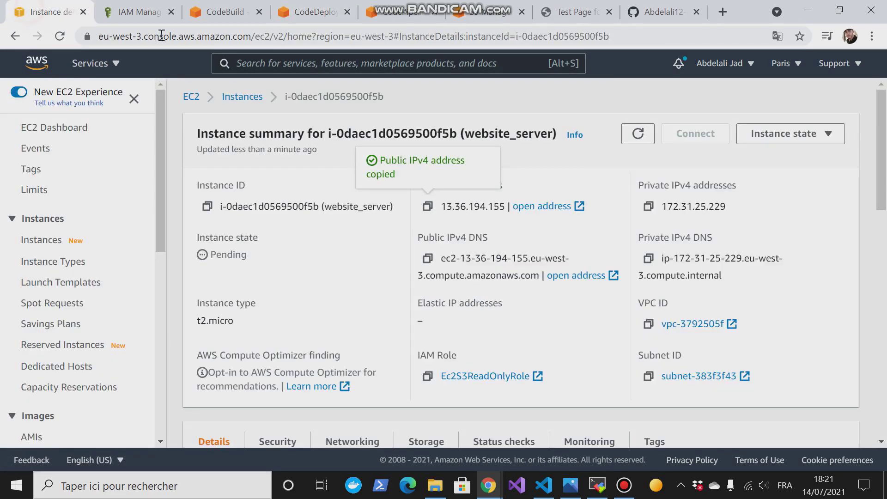
click(280, 18)
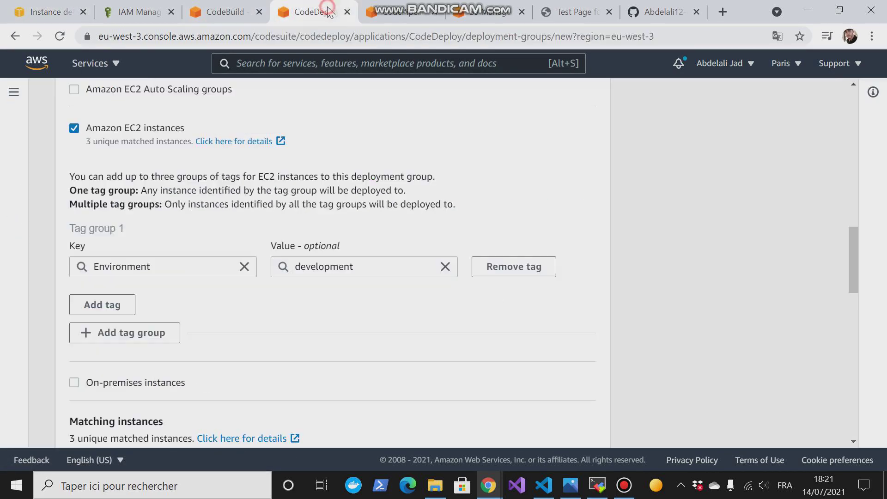
Step: Disable load balancing and create the deployment group
drag(856, 267, 836, 402)
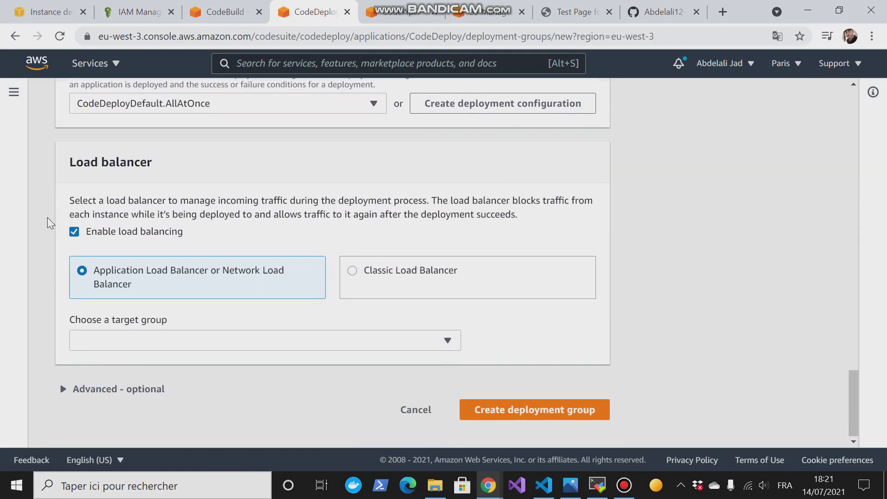
click(74, 231)
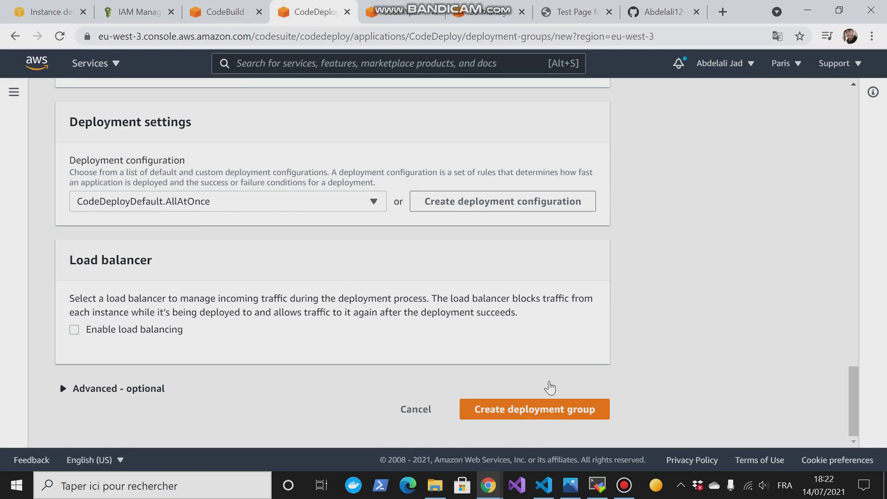
click(534, 413)
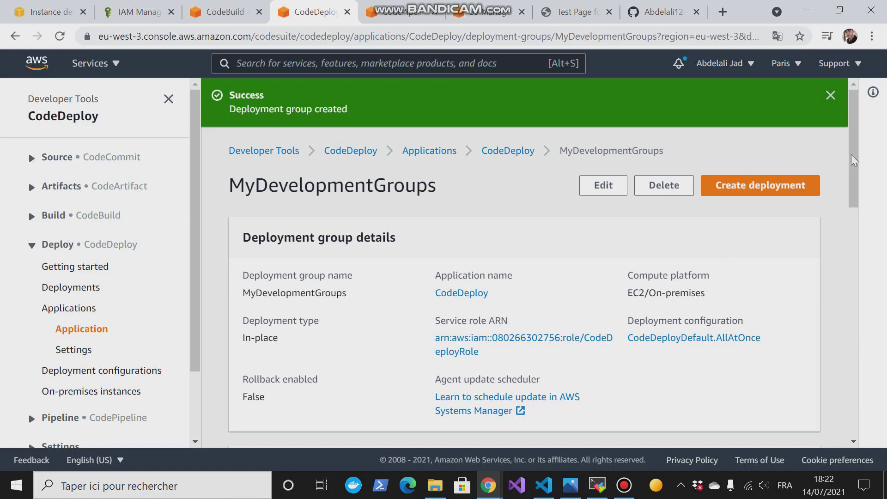
Step: Go to the list of pipelines in CodePipeline and start creating a new pipeline
click(857, 146)
drag(855, 187, 392, 2)
click(390, 13)
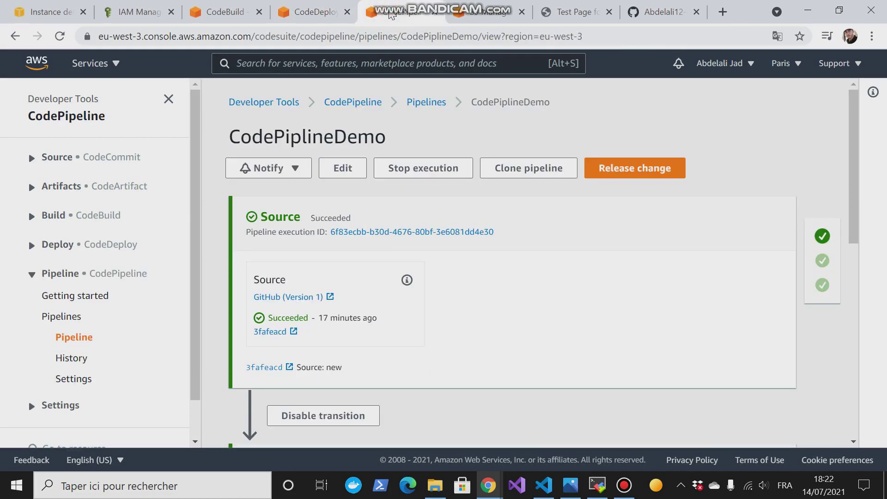
click(63, 318)
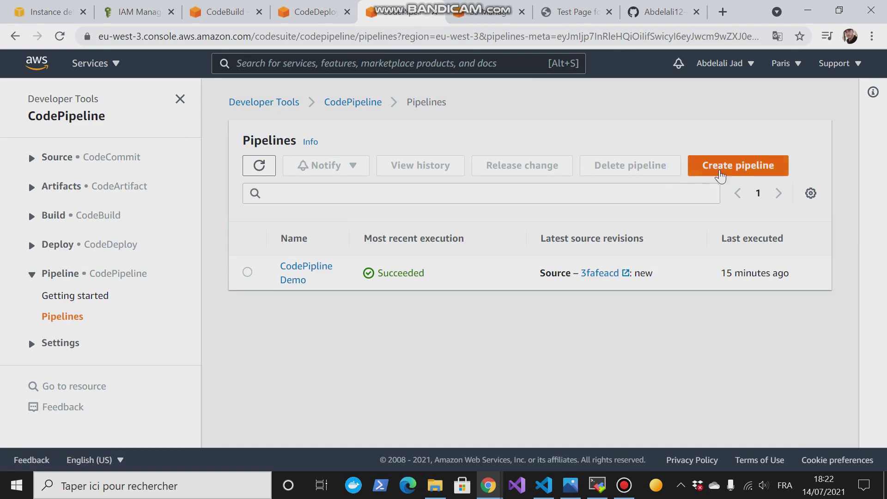
click(720, 174)
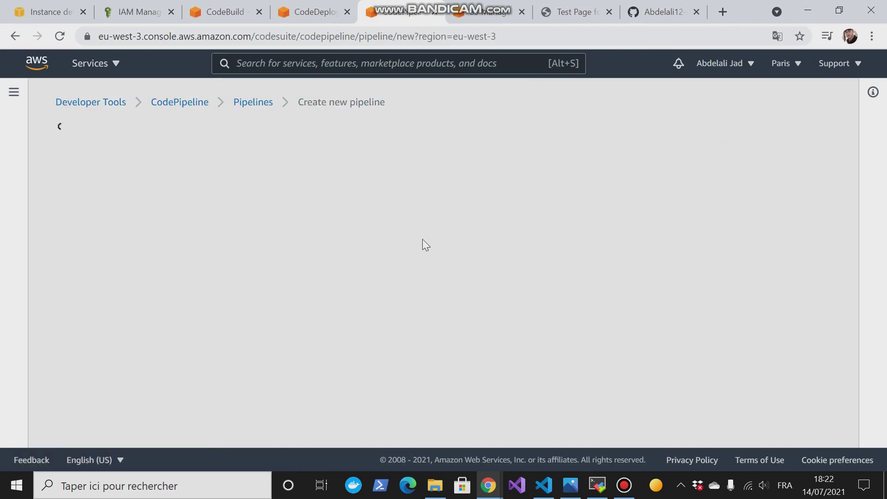
Step: Name the new pipeline CodePipline
click(306, 252)
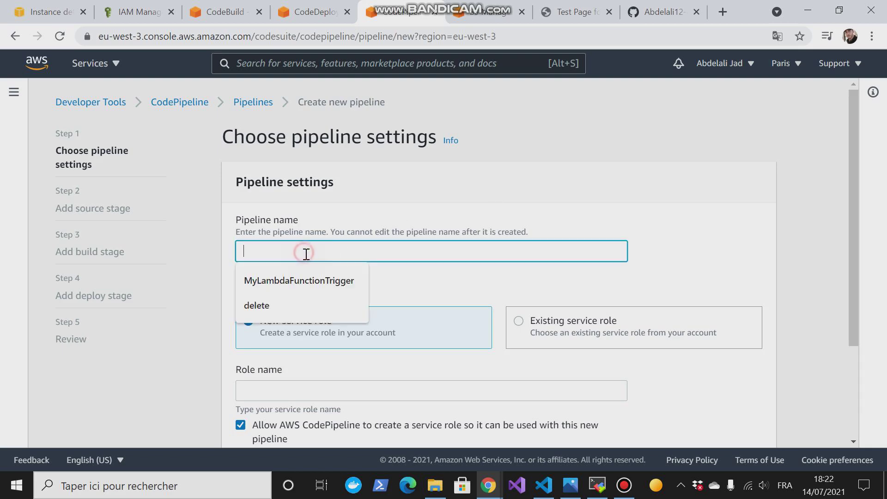
text(CodeP)
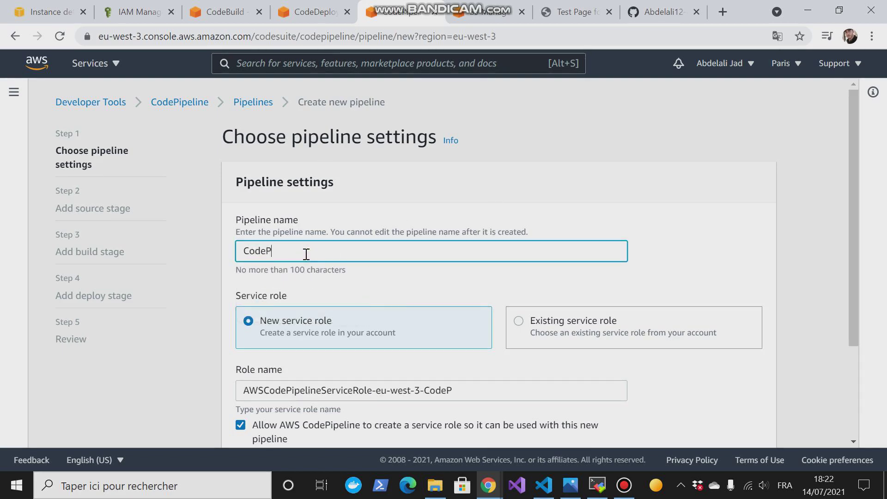
text(ipline)
Step: Expand the advanced settings, keep the default artifact location and default AWS managed key, and proceed to the source stage
drag(855, 171, 849, 295)
click(351, 366)
click(340, 317)
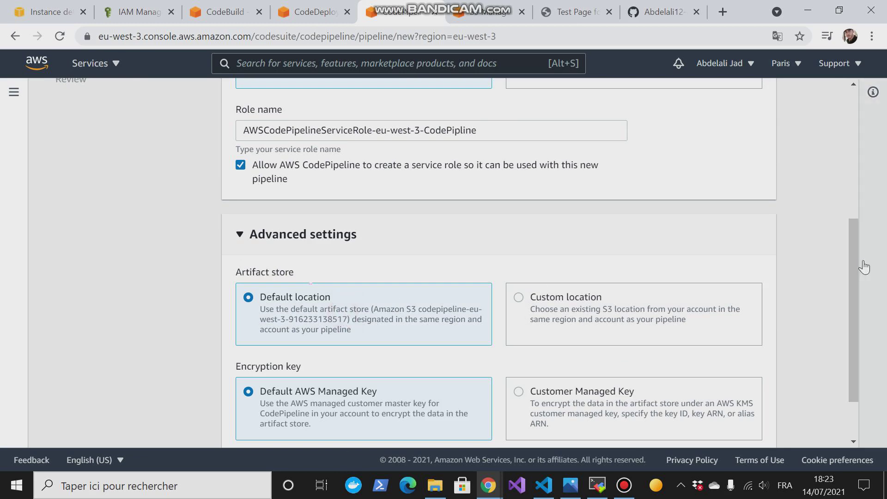
drag(852, 262, 844, 347)
scroll(843, 347, down, 2)
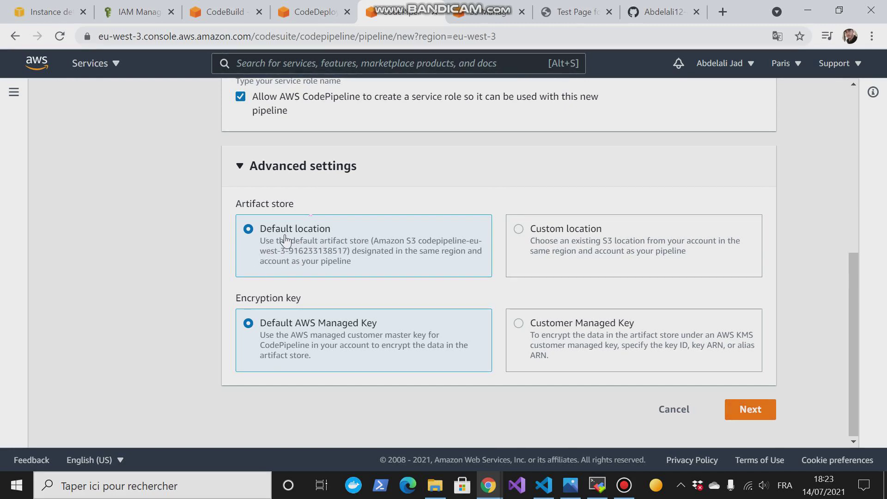
click(750, 409)
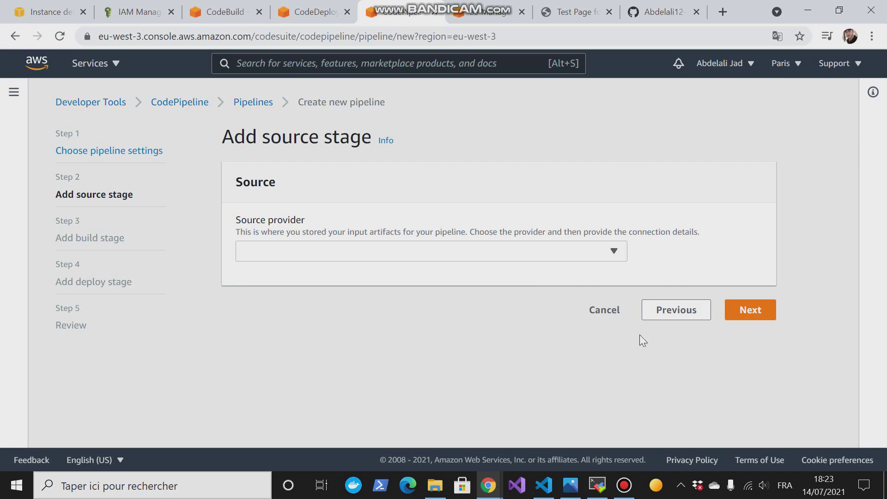
Step: Choose GitHub (Version 1) as the source provider and connect the pipeline to GitHub
click(510, 255)
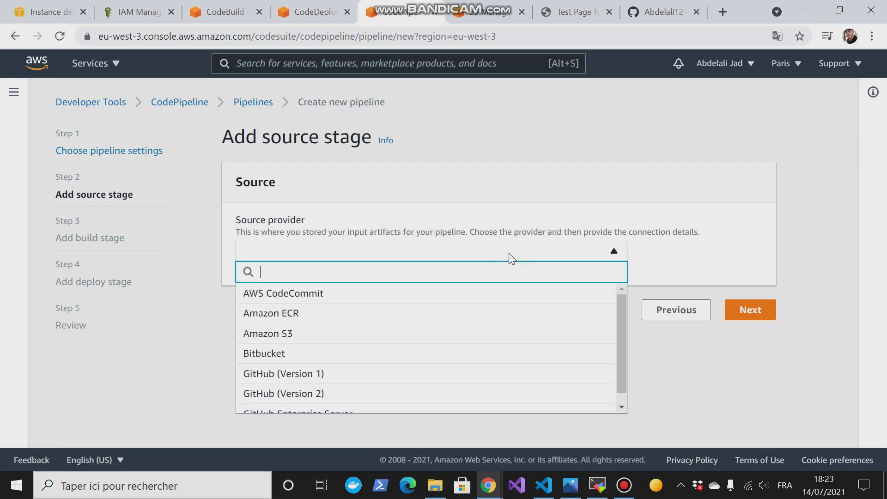
text(b)
click(294, 314)
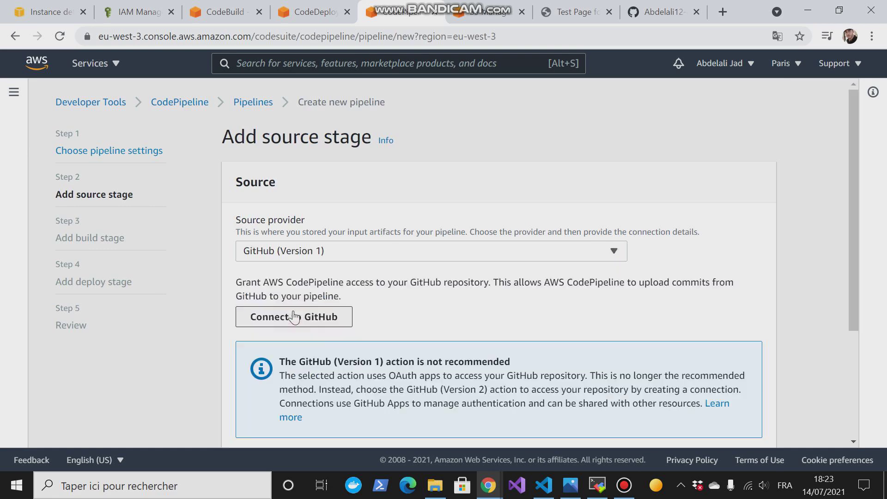
click(296, 318)
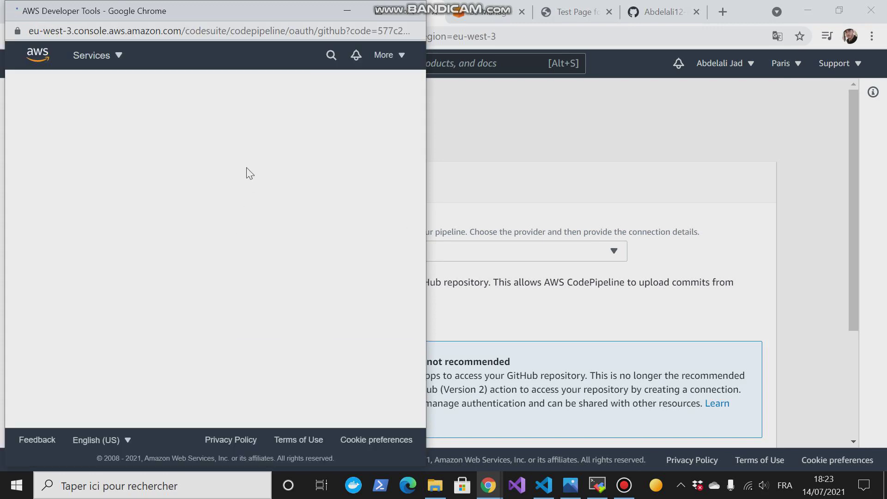
click(134, 190)
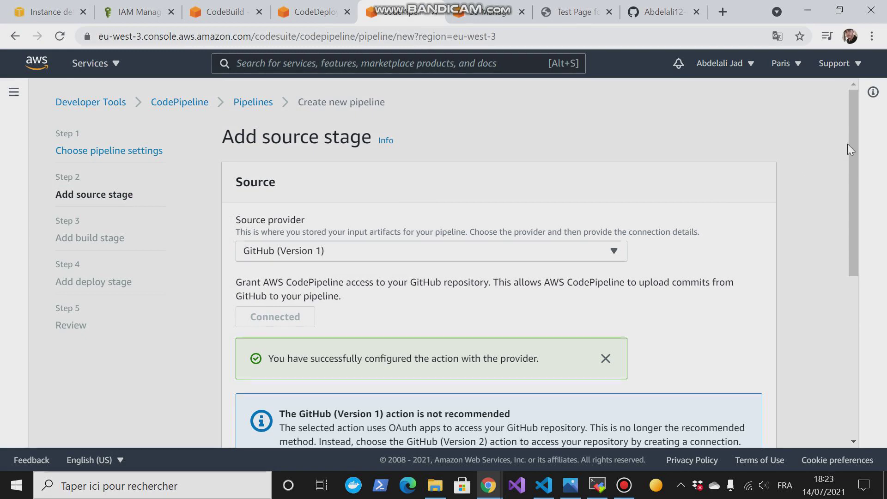
Step: Set the source repository to html-css-website-course on the master branch and proceed to the build stage
drag(852, 137, 763, 289)
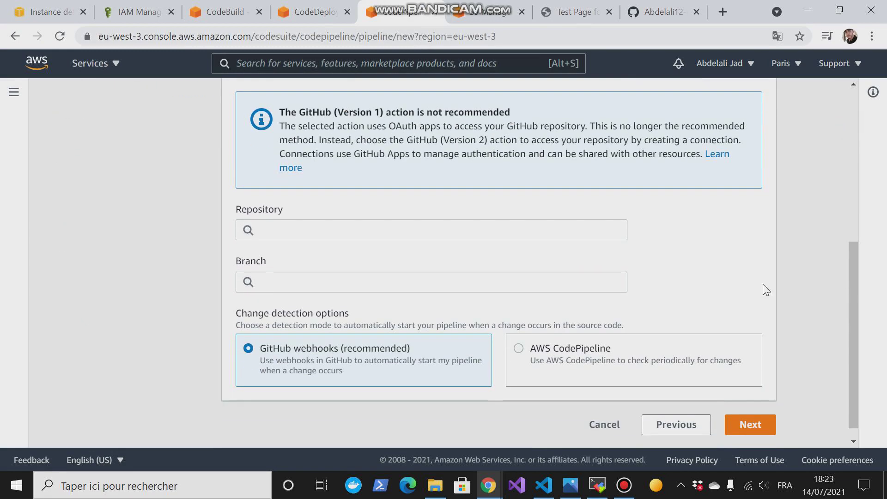
click(535, 235)
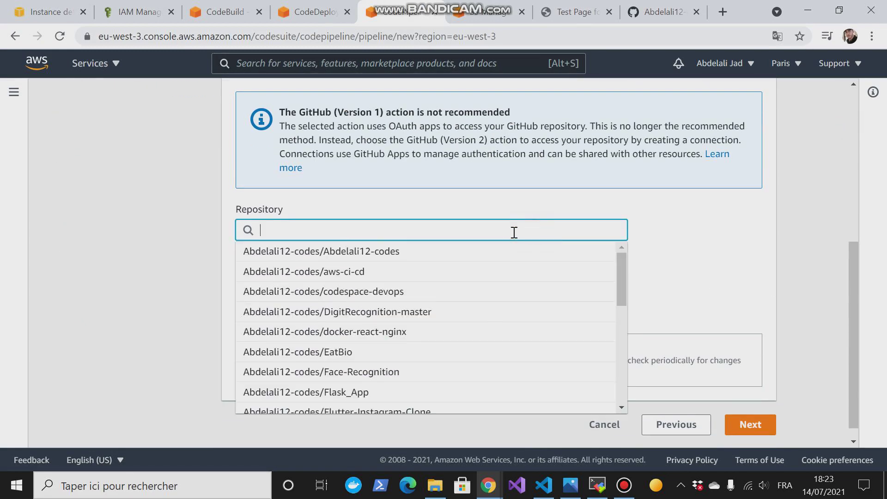
text(ht)
click(422, 252)
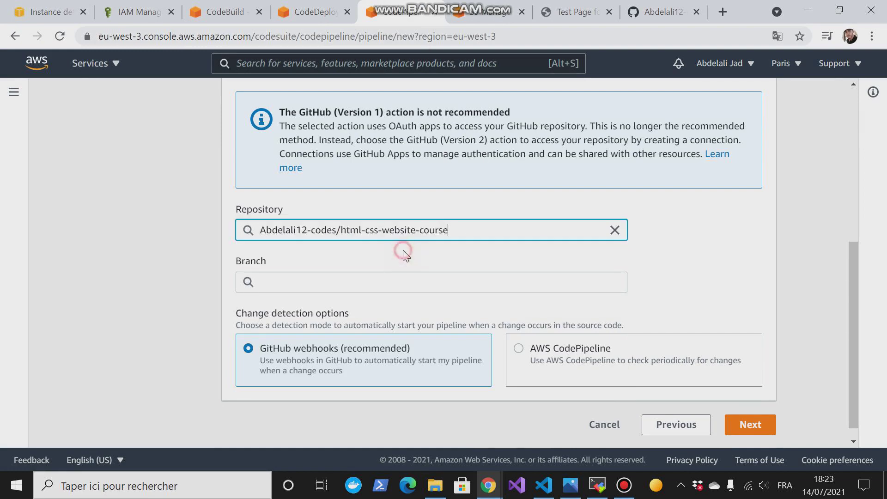
click(337, 280)
click(281, 319)
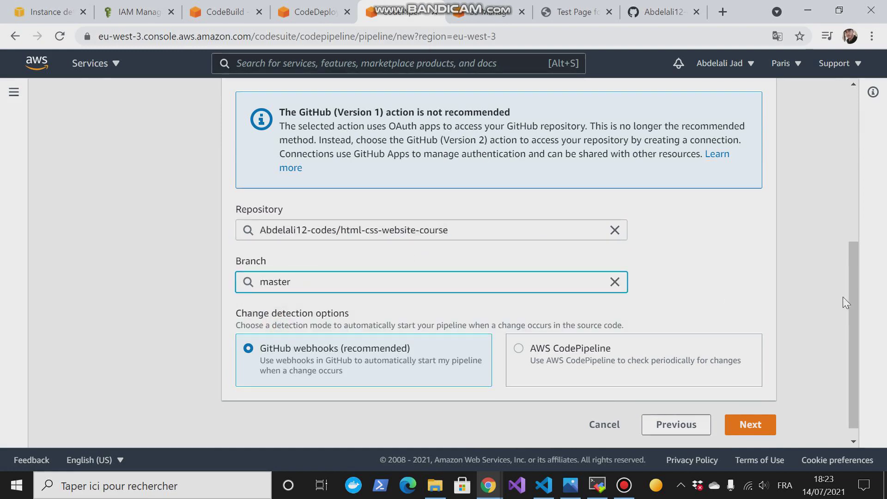
scroll(855, 325, down, 1)
click(756, 409)
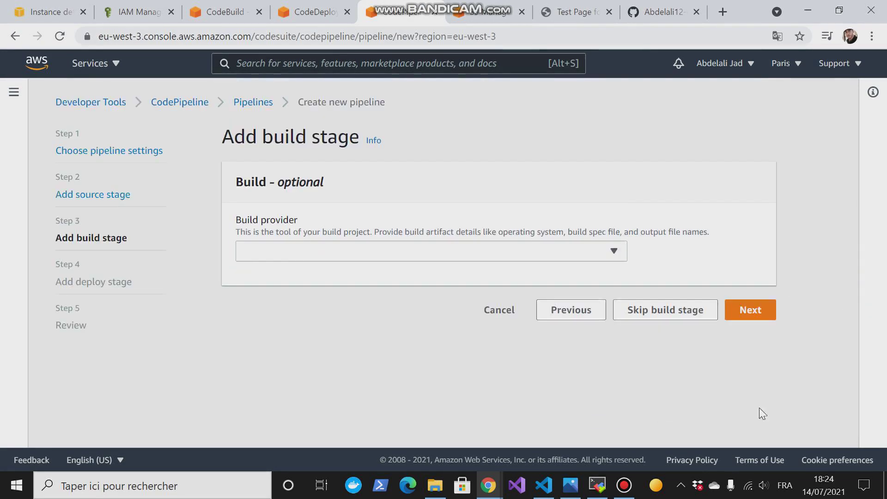
Step: Set AWS CodeBuild as the build provider with the my-first-build project, keep the single build type, and proceed to the deploy stage
click(374, 255)
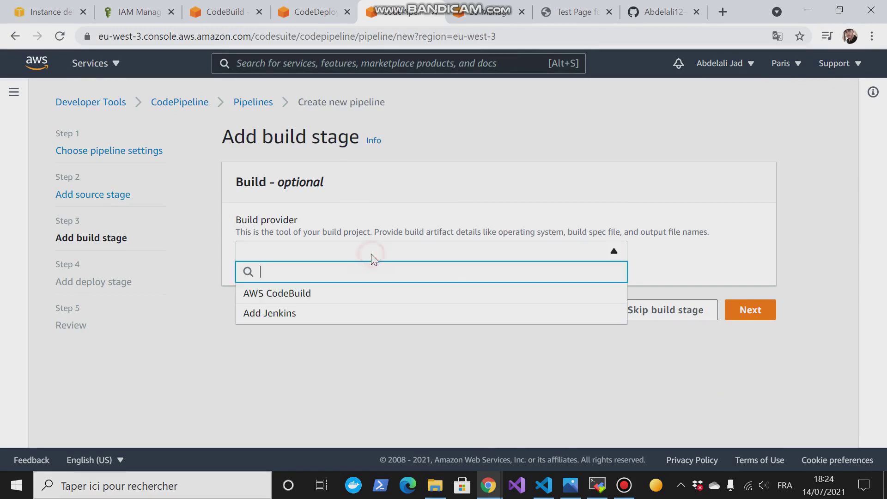
click(302, 295)
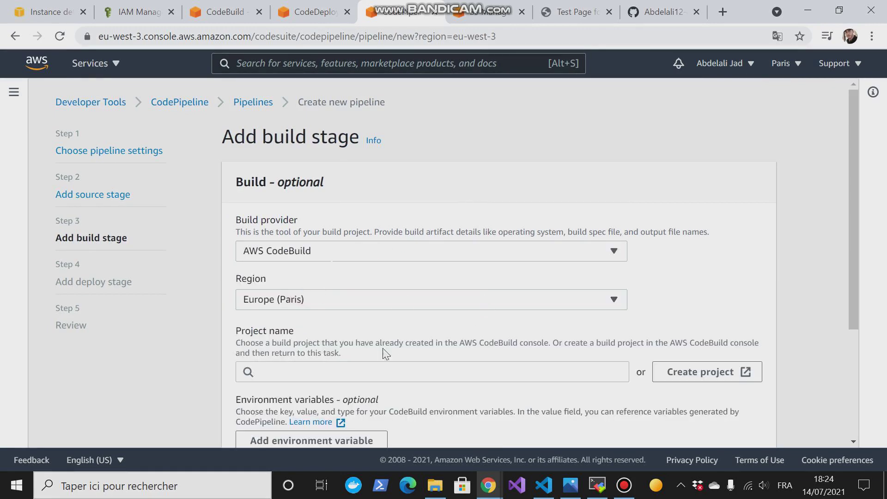
click(362, 370)
click(295, 329)
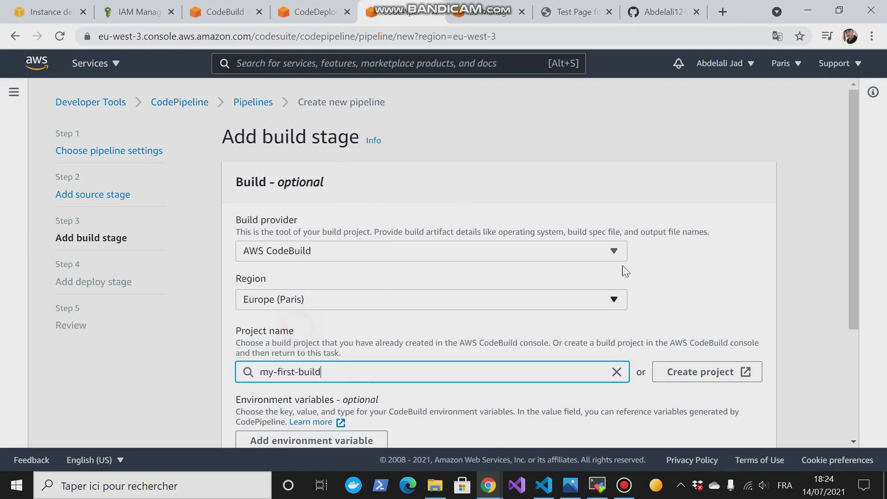
scroll(846, 188, down, 3)
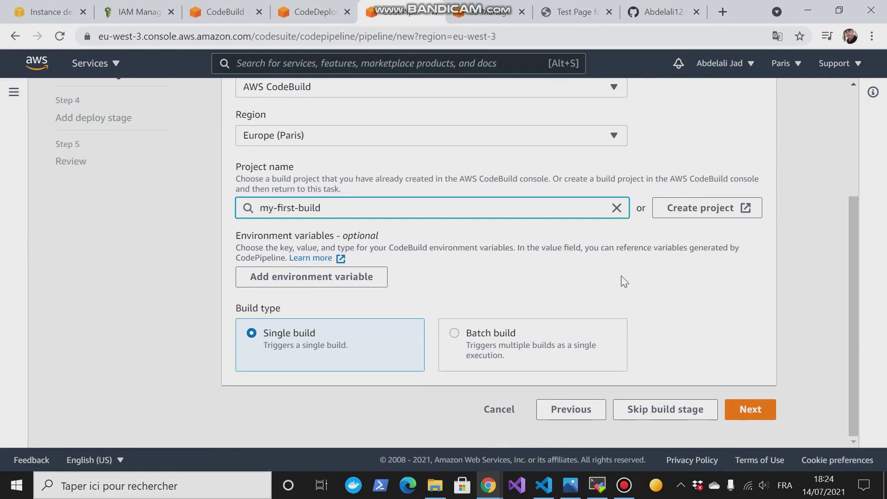
click(745, 408)
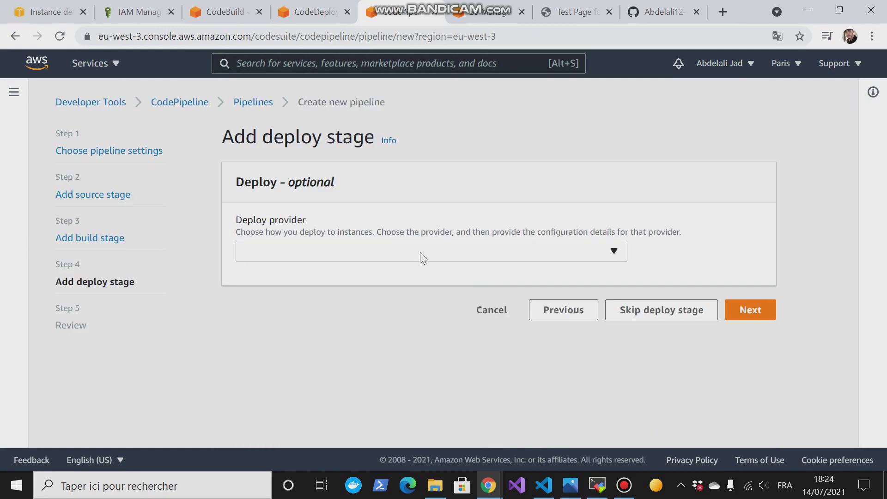
Step: Set AWS CodeDeploy as the deploy provider with the CodeDeploy application and the MyDevelopmentGroups deployment group
click(413, 251)
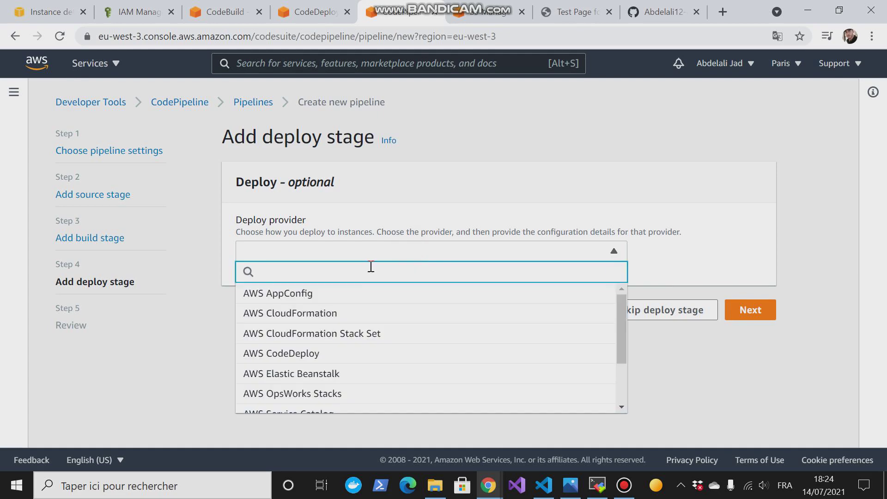
text(aws cod)
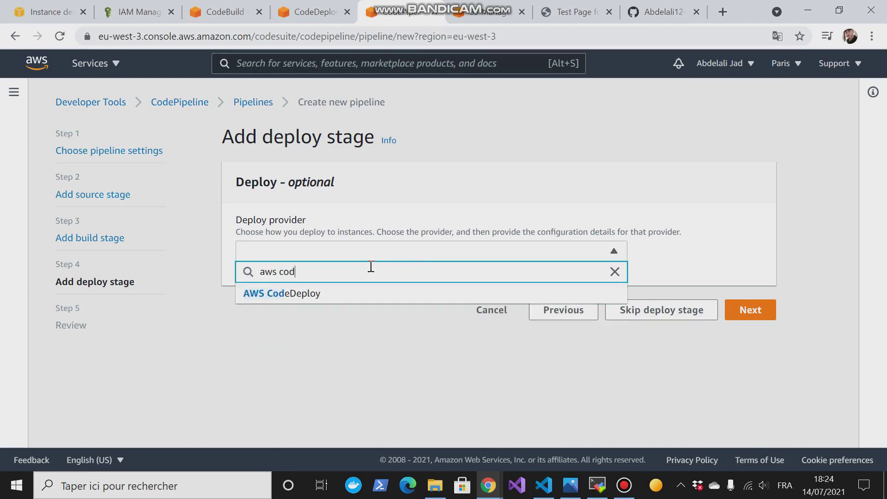
click(326, 295)
click(329, 371)
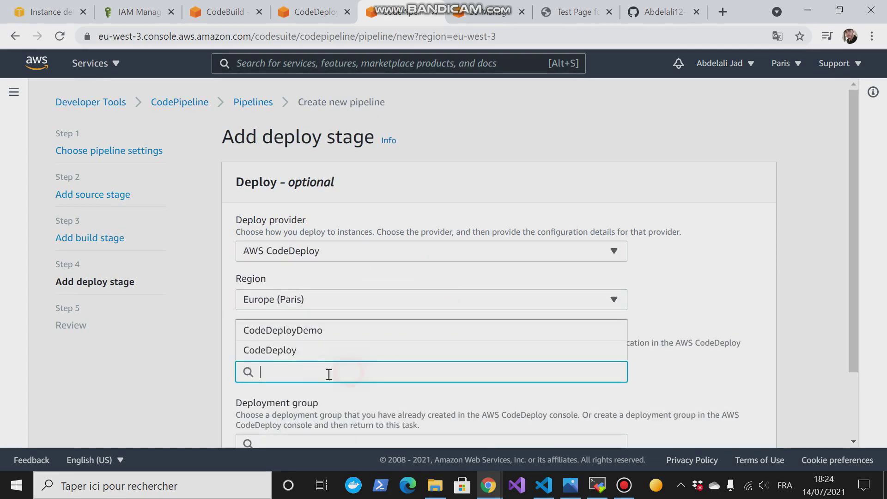
click(295, 352)
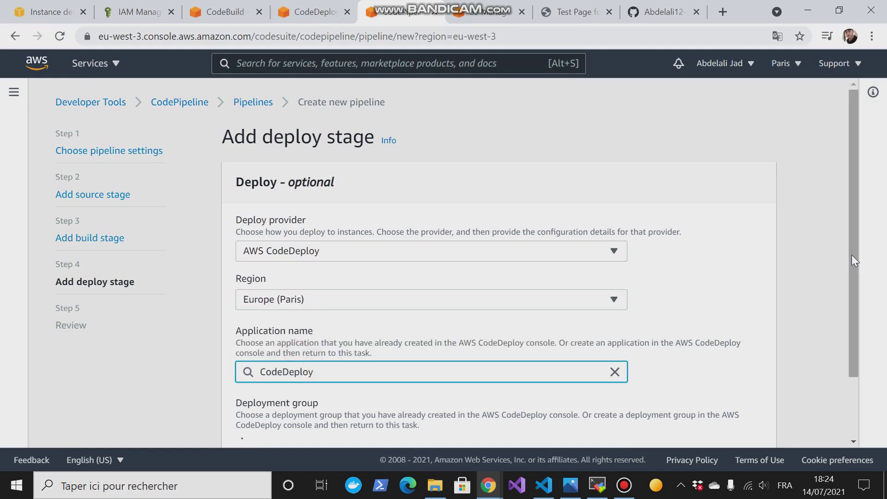
scroll(853, 255, down, 2)
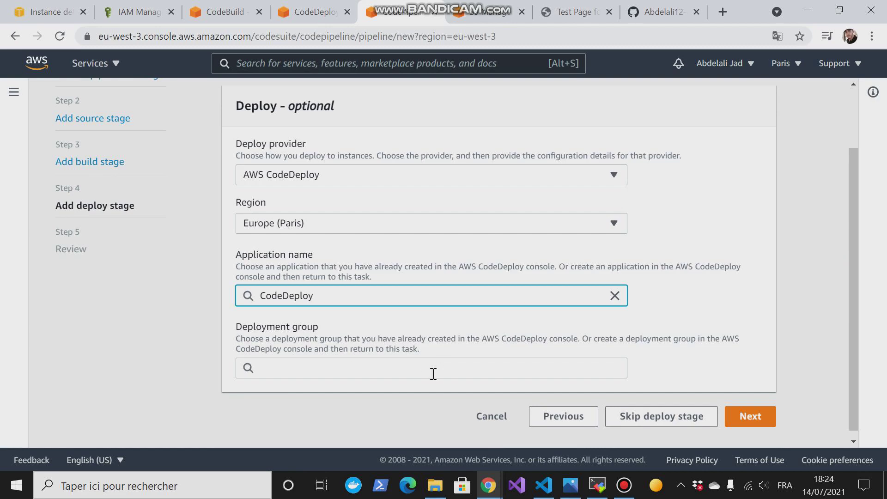
click(433, 373)
click(356, 388)
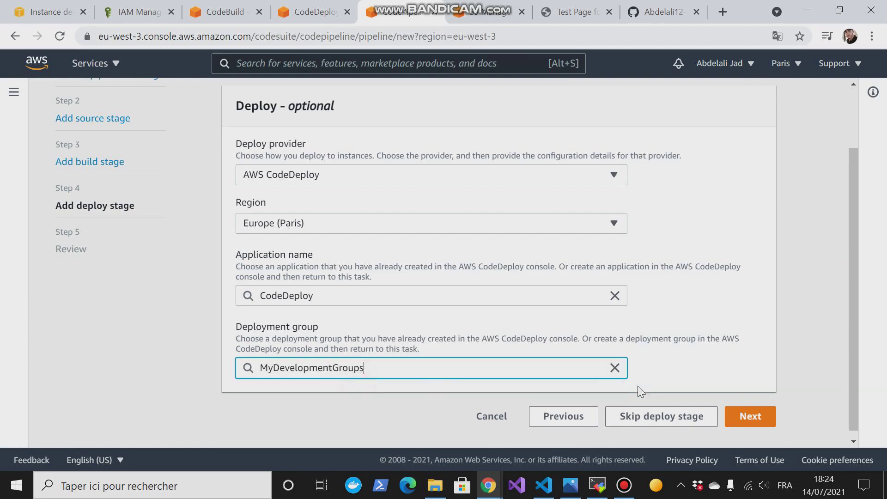
Step: Proceed to the review, check the pipeline settings and all stages, and create the pipeline
click(745, 417)
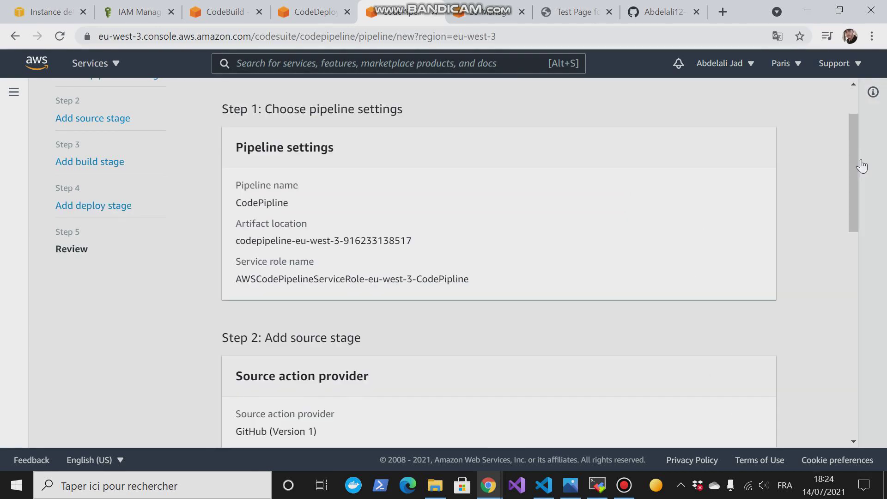
drag(853, 159, 871, 414)
click(733, 411)
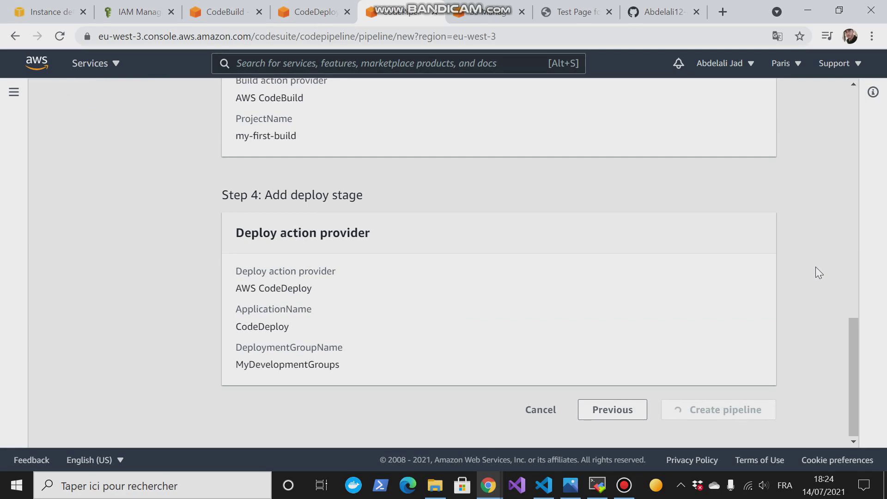
Step: View the web server's current Apache test page and return to the new pipeline
click(574, 12)
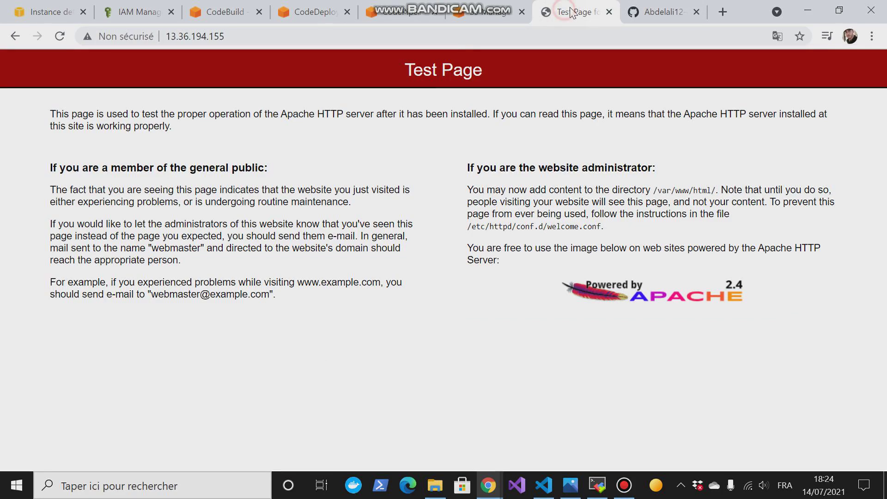
click(485, 12)
click(398, 6)
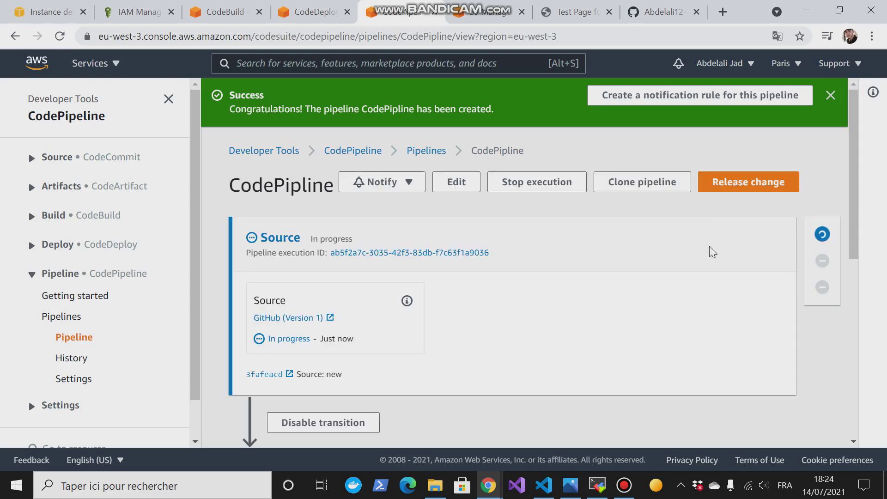
Step: Examine the Source, Build and Deploy stages of the new pipeline to follow its first execution
drag(856, 184, 860, 212)
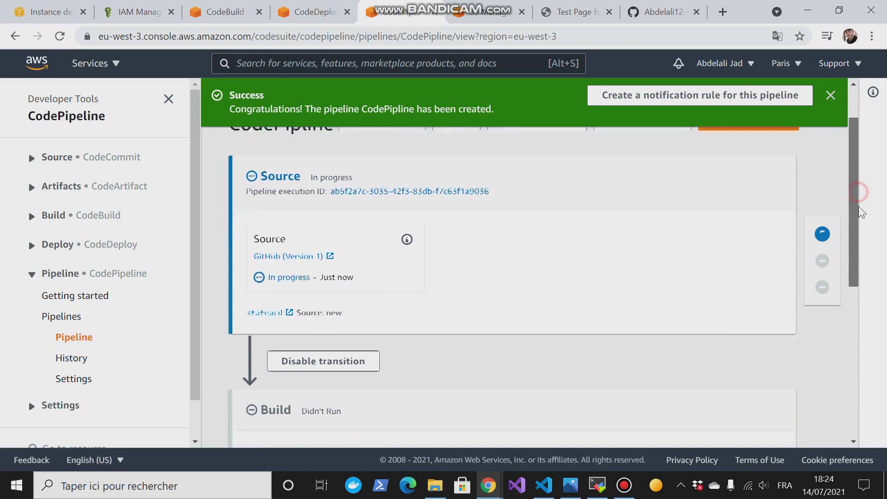
drag(854, 180, 846, 246)
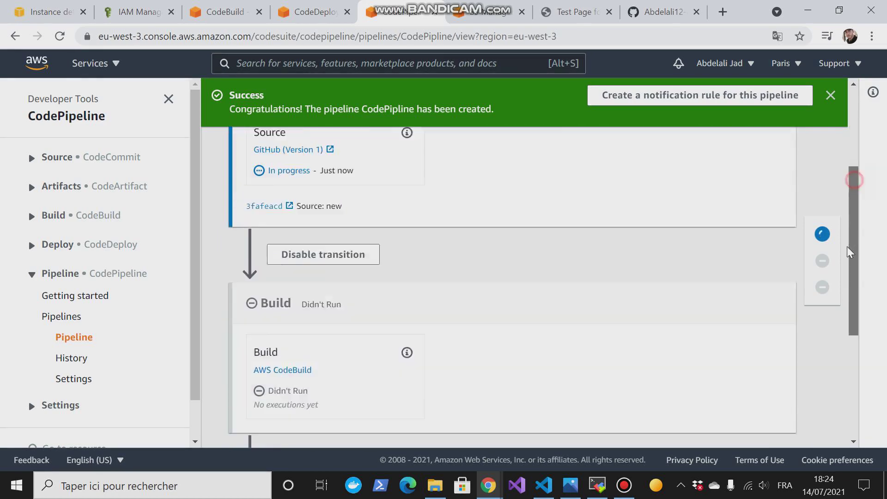
scroll(847, 247, down, 1)
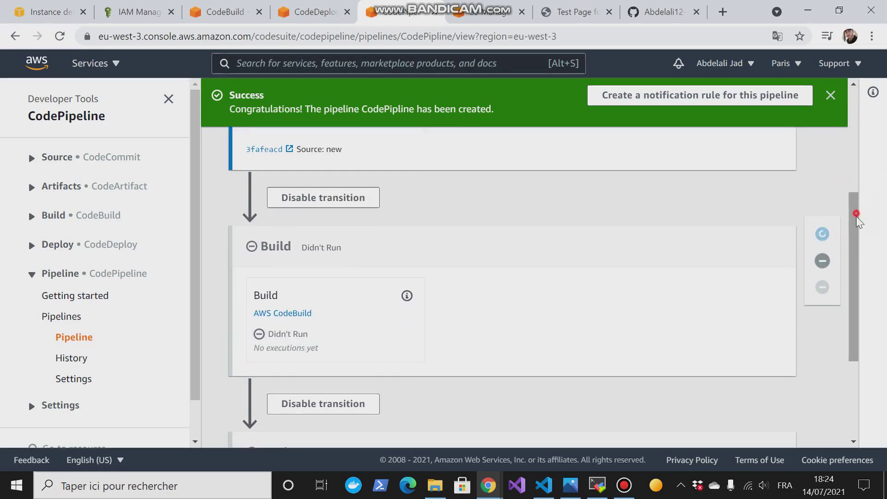
scroll(847, 254, down, 2)
scroll(837, 203, up, 6)
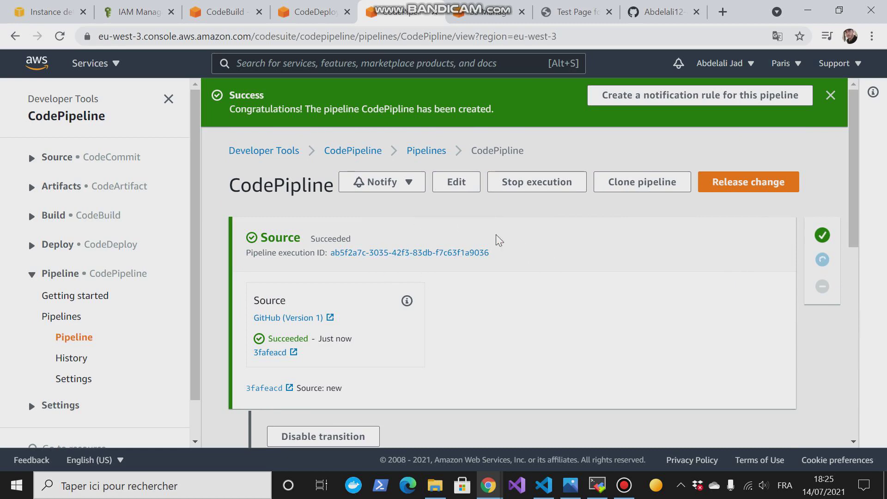
click(849, 157)
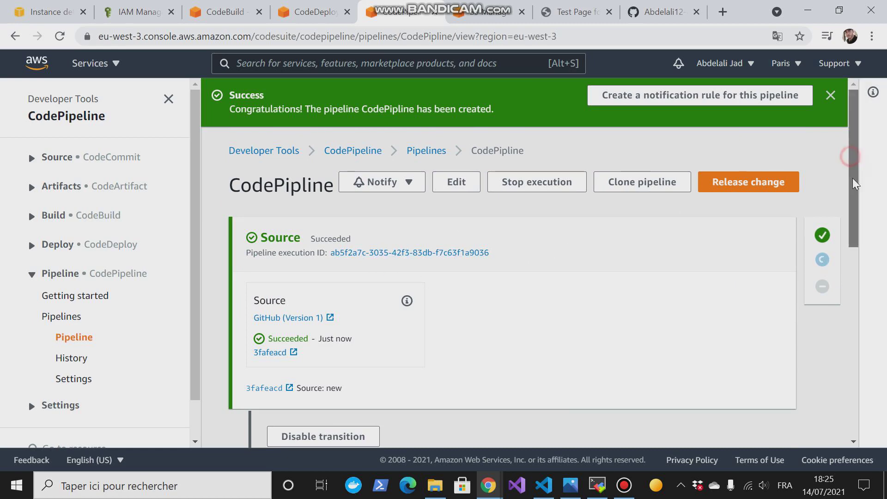
drag(852, 178, 853, 271)
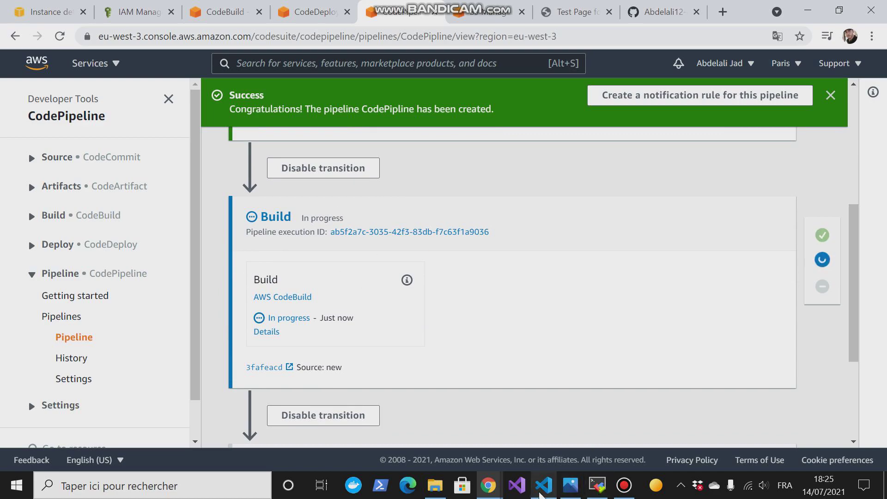
Step: Switch to Visual Studio Code to examine the phases and artifact files in buildspec.yml, comparing them with the pipeline's Build stage
click(540, 492)
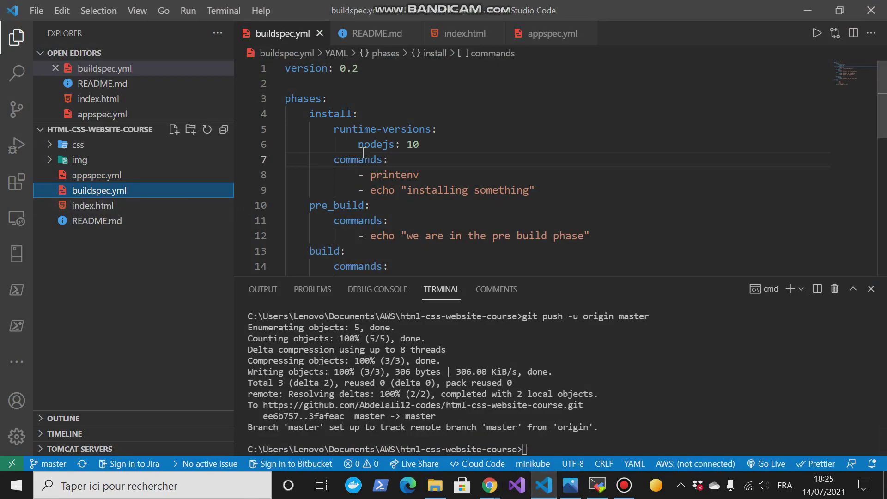
click(806, 10)
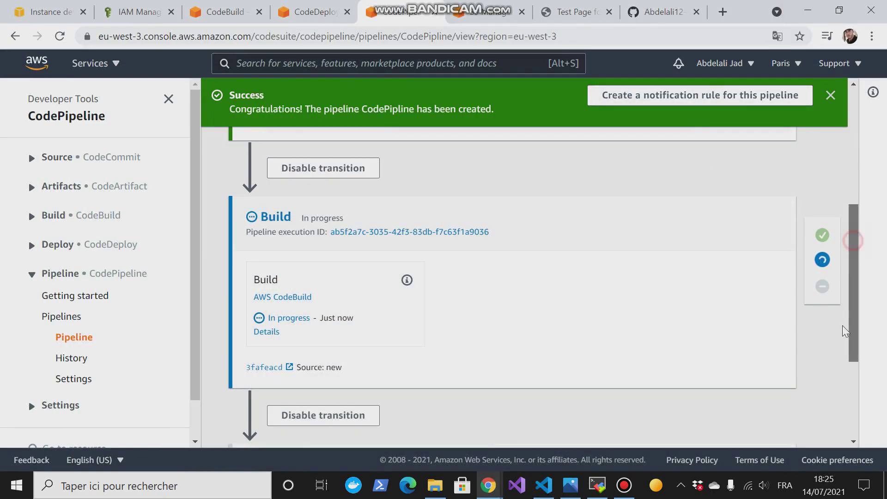
scroll(842, 325, down, 4)
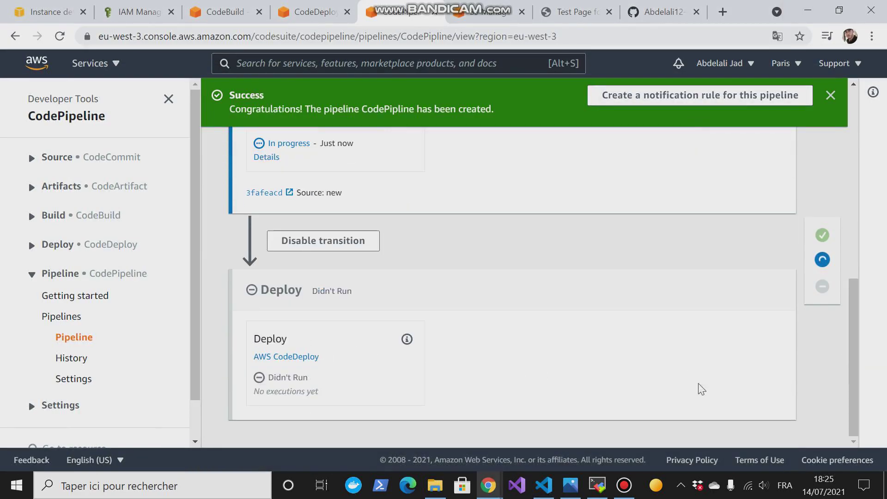
mouse_move(545, 491)
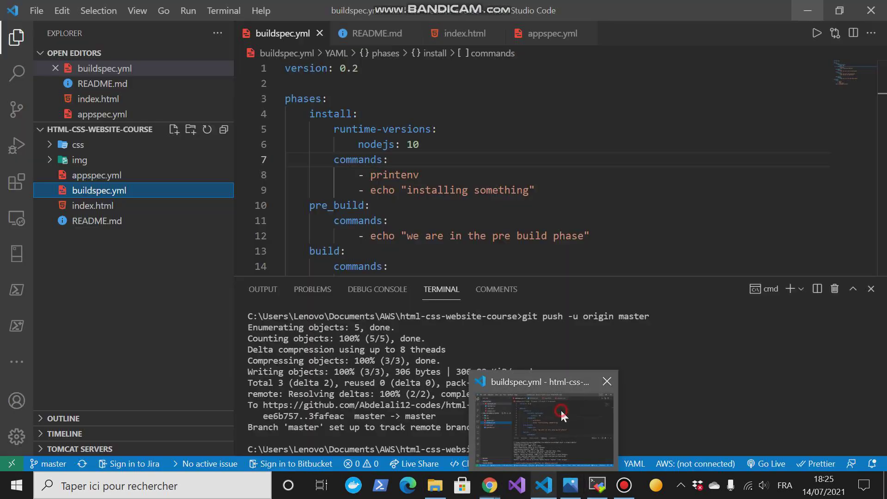
click(560, 409)
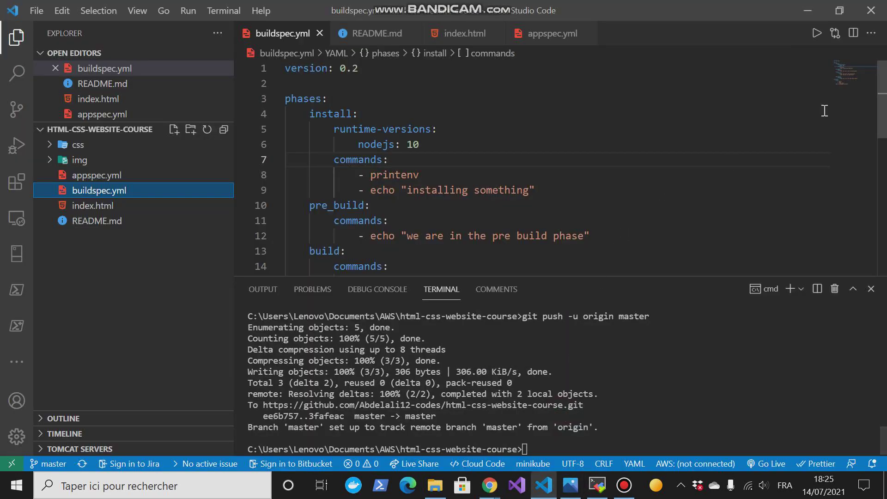
click(842, 80)
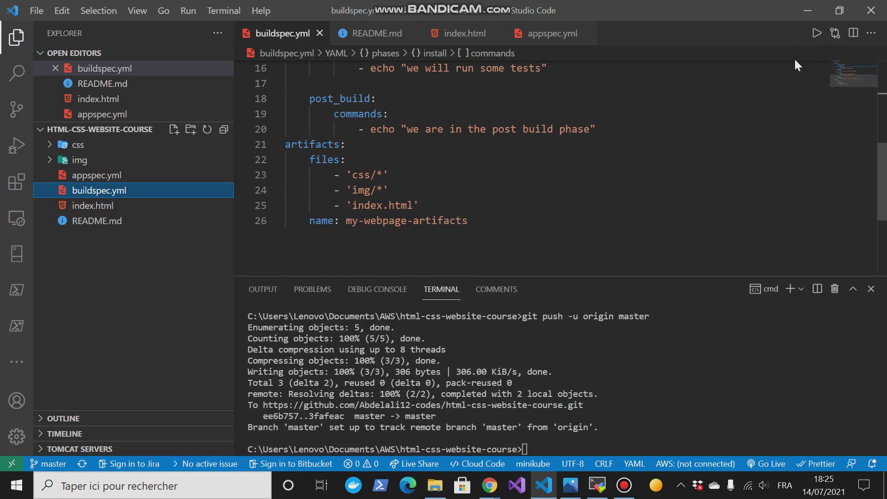
click(808, 10)
drag(852, 315, 852, 230)
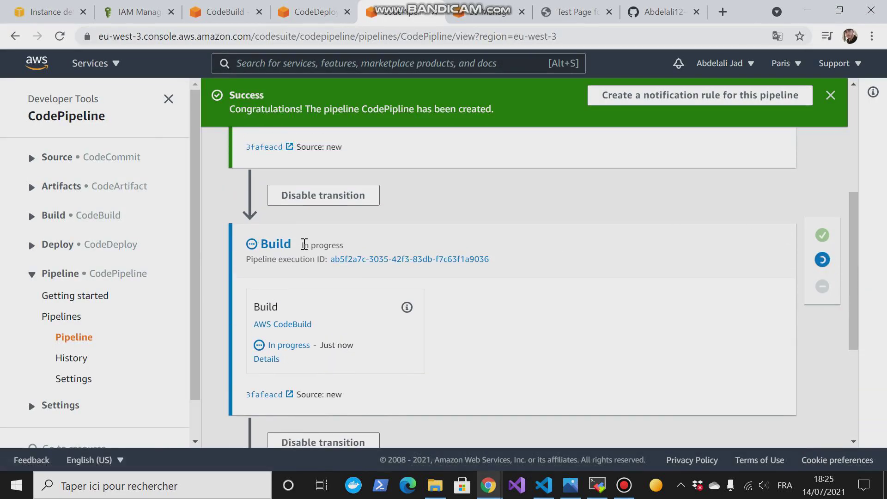
click(543, 485)
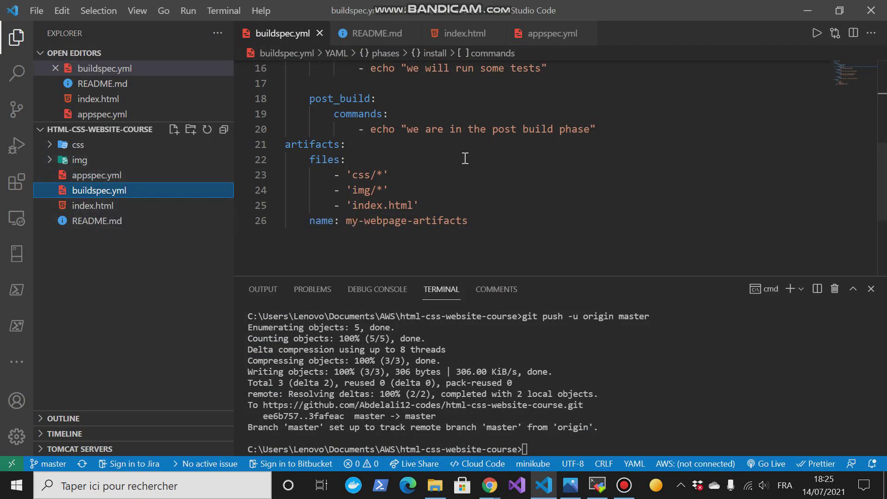
click(807, 11)
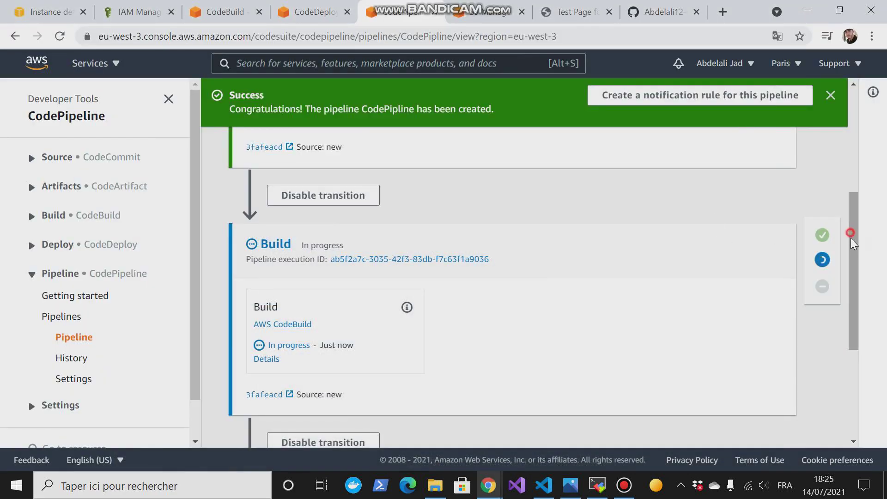
Step: Check the pipeline's Deploy stage and examine the source and destination paths in appspec.yml in Visual Studio Code
scroll(859, 241, down, 4)
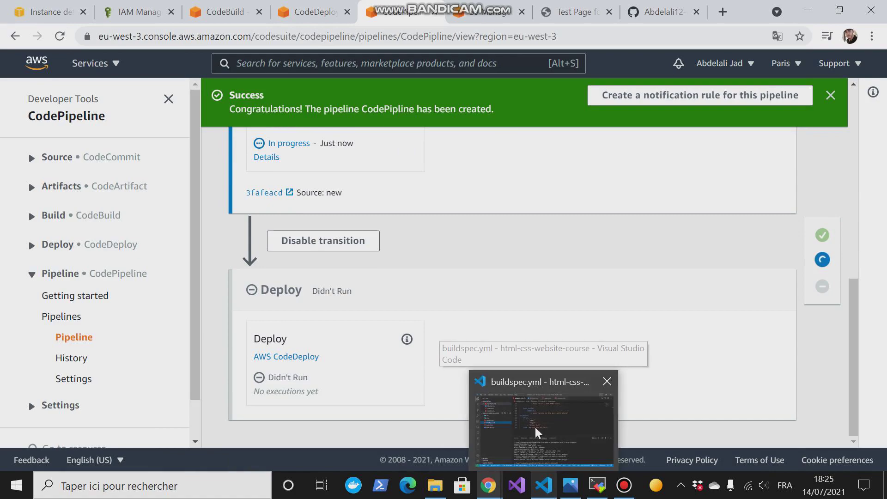
click(545, 489)
click(94, 208)
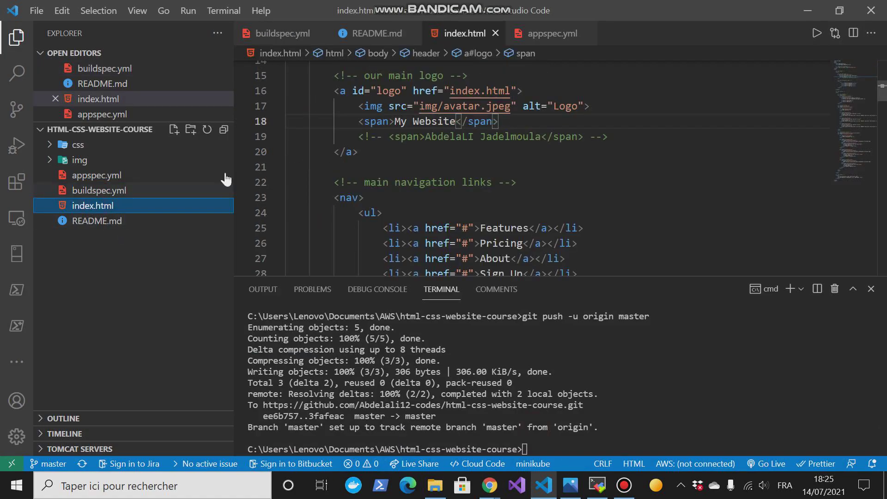
click(98, 176)
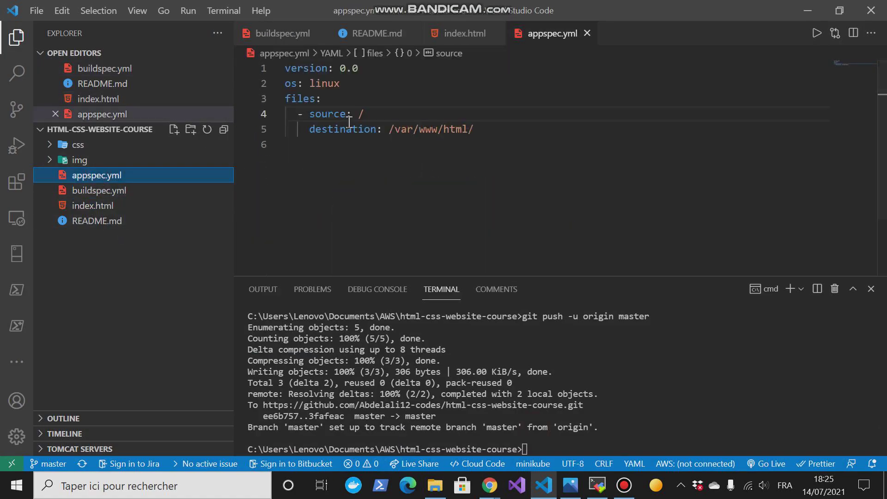
double_click(359, 113)
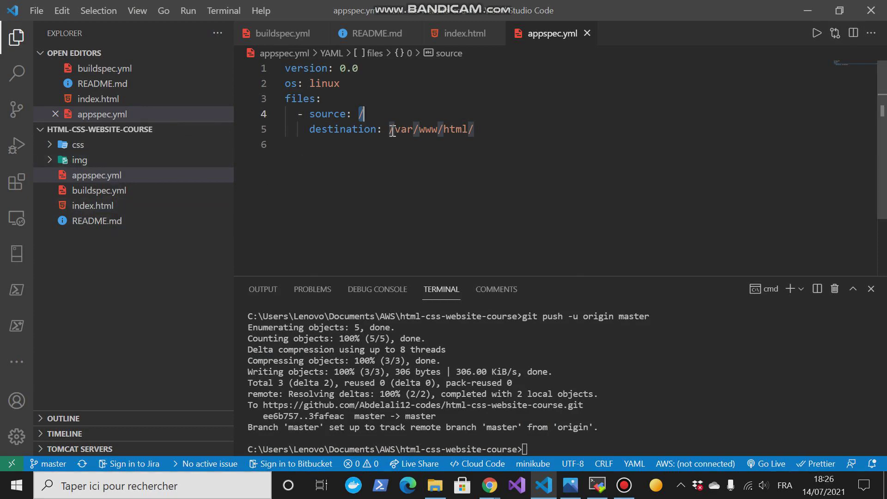
drag(389, 130, 479, 129)
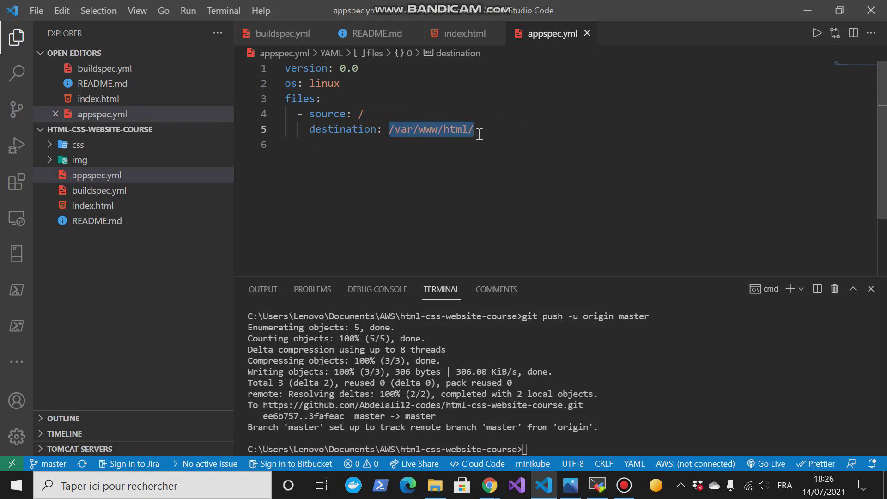
click(807, 10)
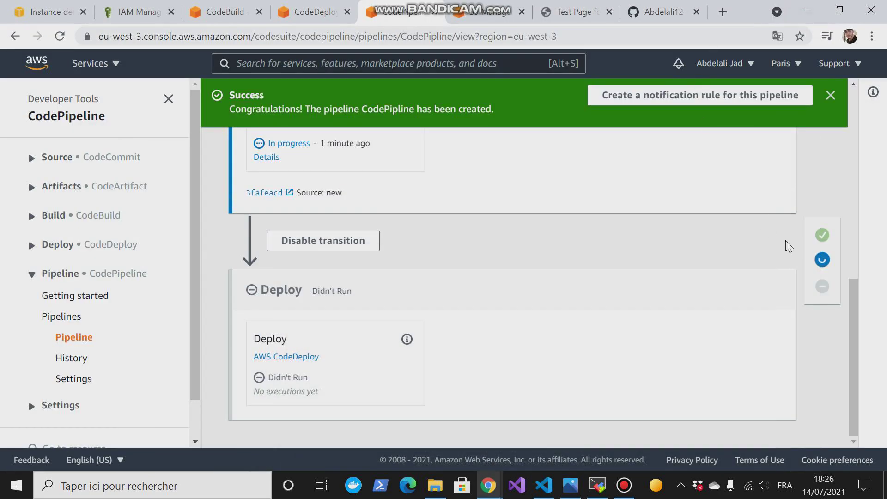
Step: Check the execution status of the pipeline's Build and Deploy stages back in the browser
drag(853, 326, 811, 251)
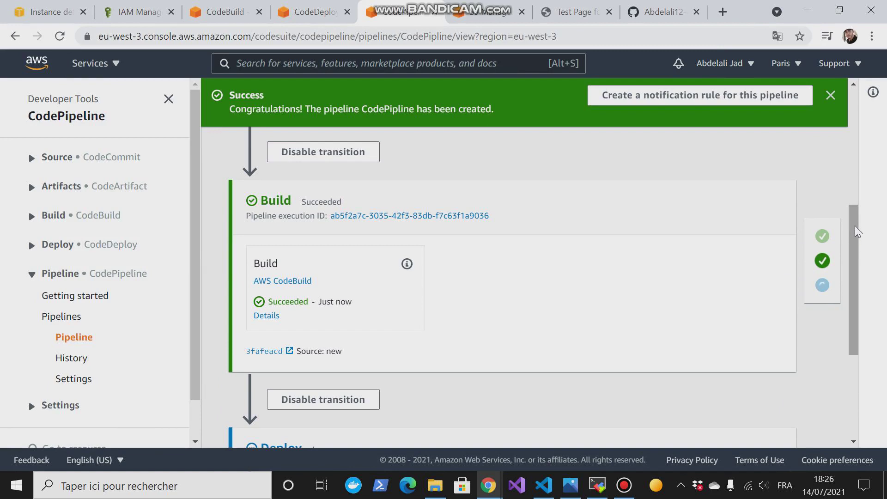
drag(854, 225, 848, 326)
click(623, 485)
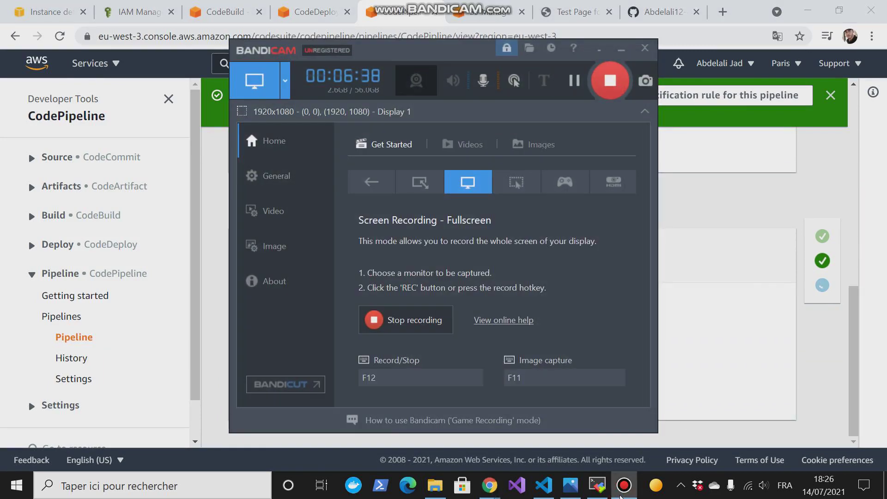
click(623, 485)
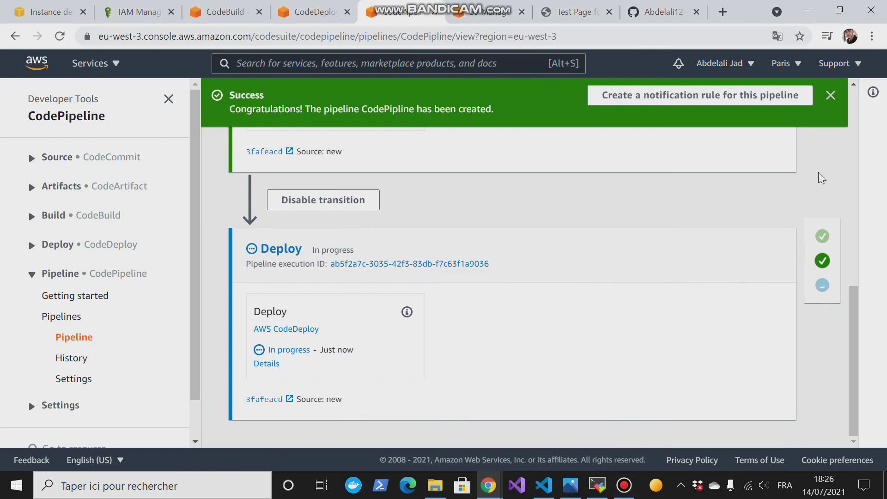